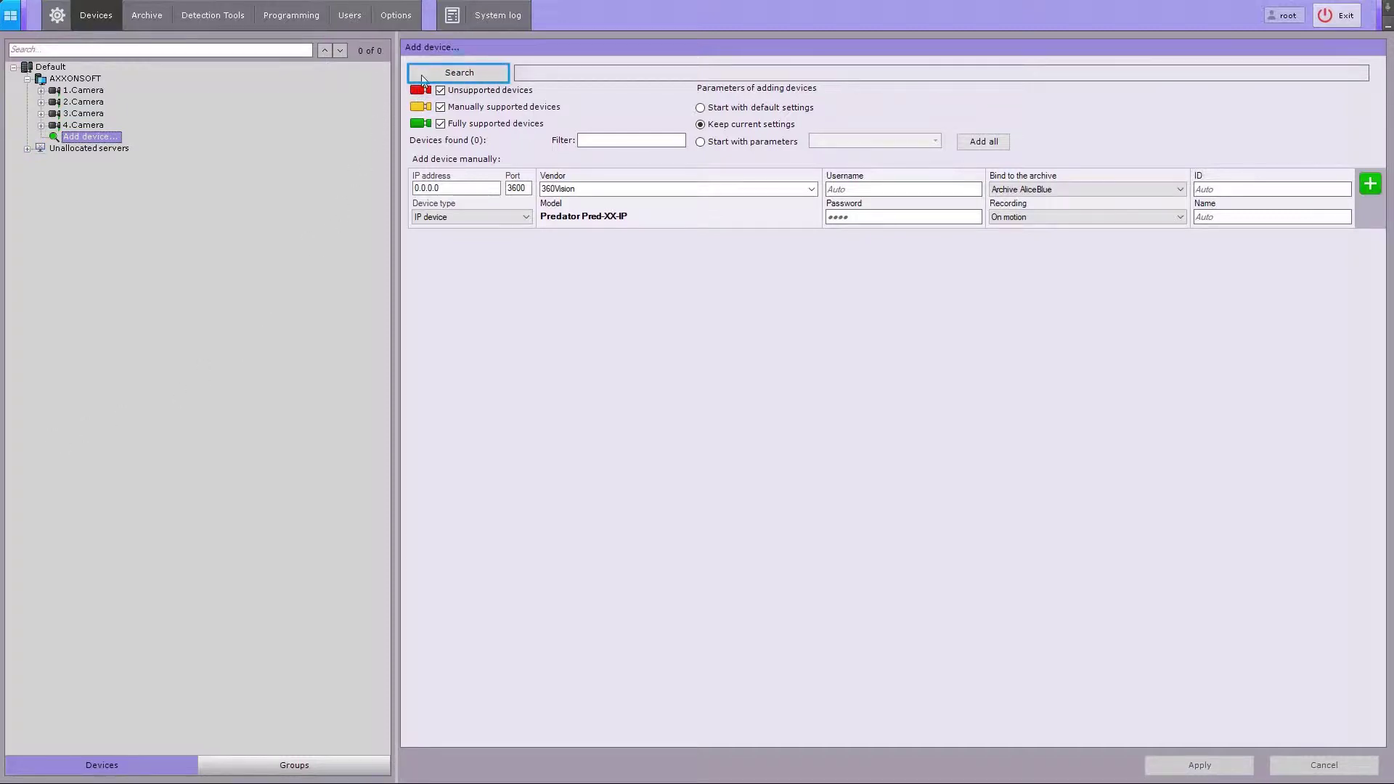
# Step: Search the network, scroll the 72 found devices, and remove the Bosch and Canon entries
pyautogui.click(458, 73)
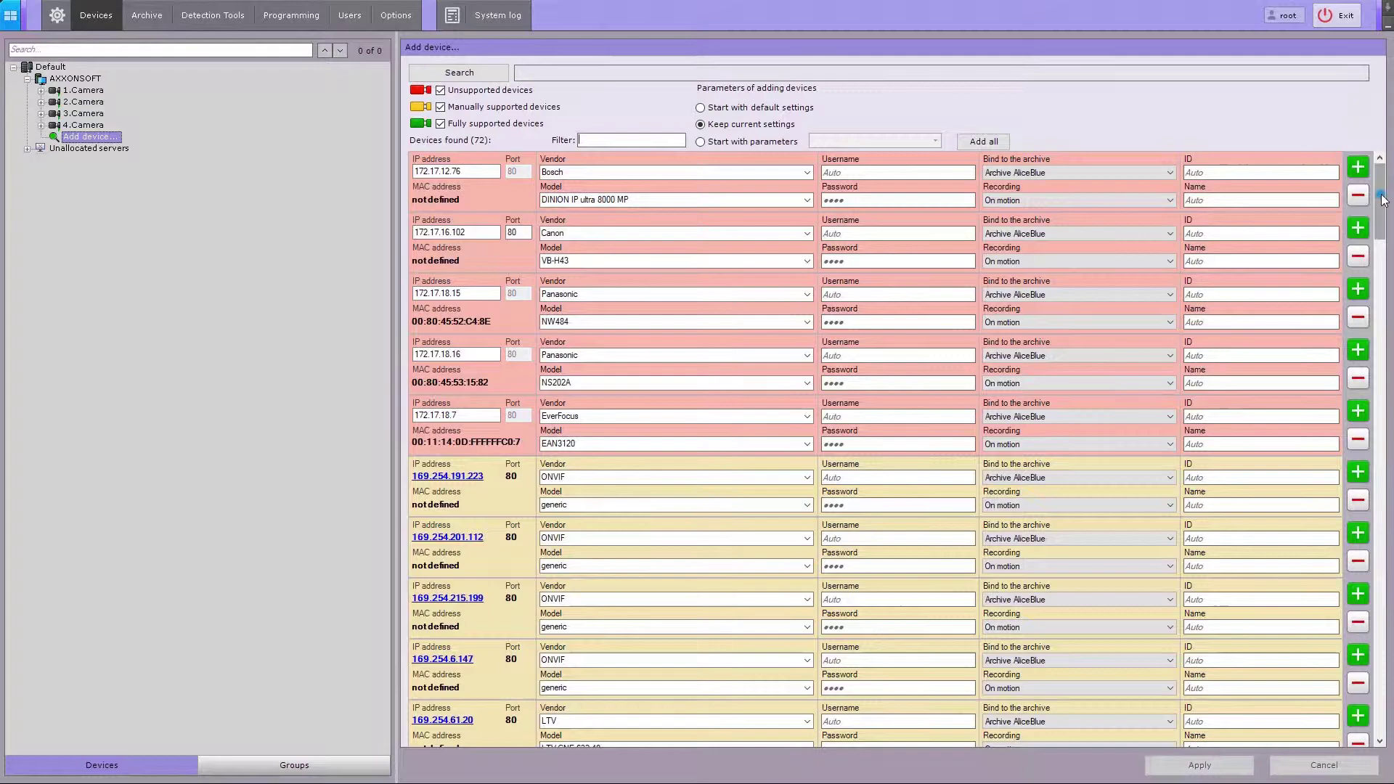
pyautogui.moveTo(1379, 207); pyautogui.dragTo(1350, 199)
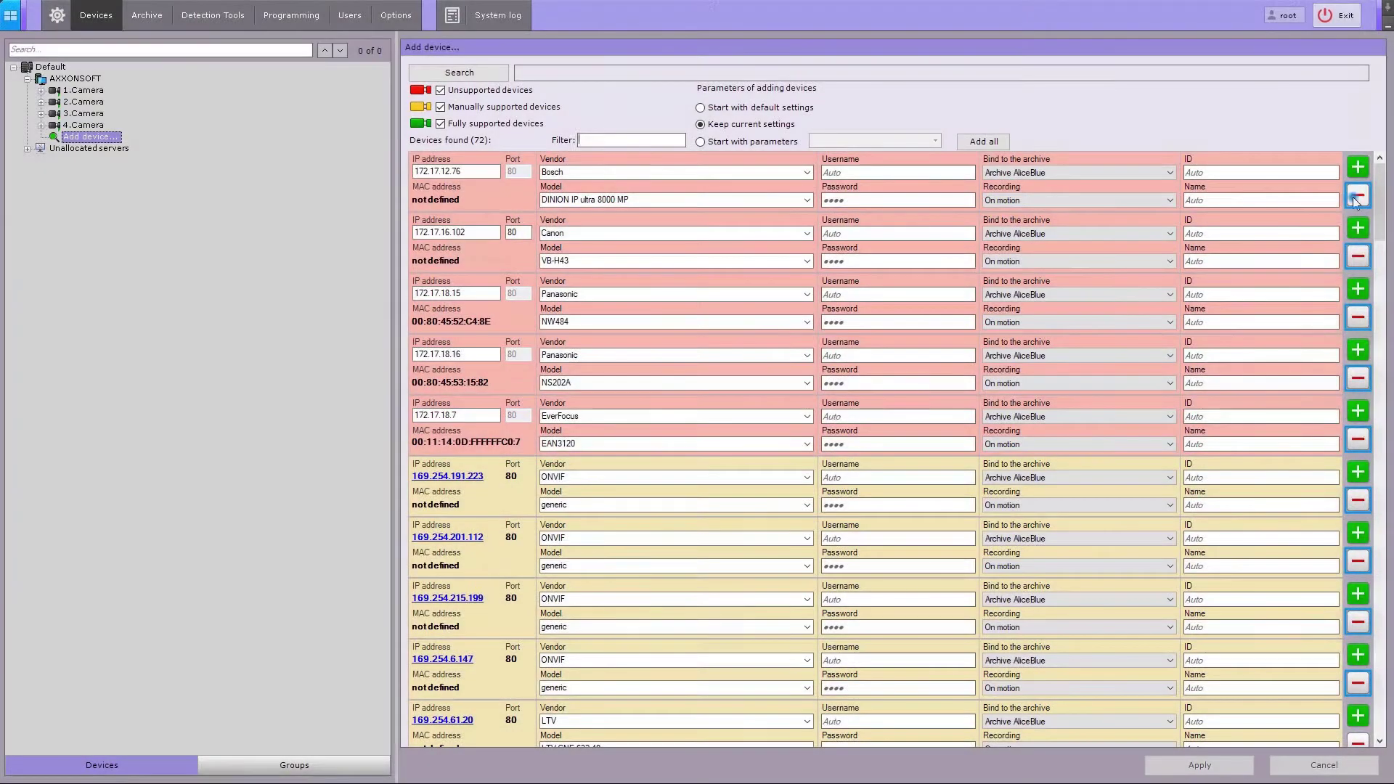
pyautogui.click(1354, 197)
pyautogui.click(1354, 198)
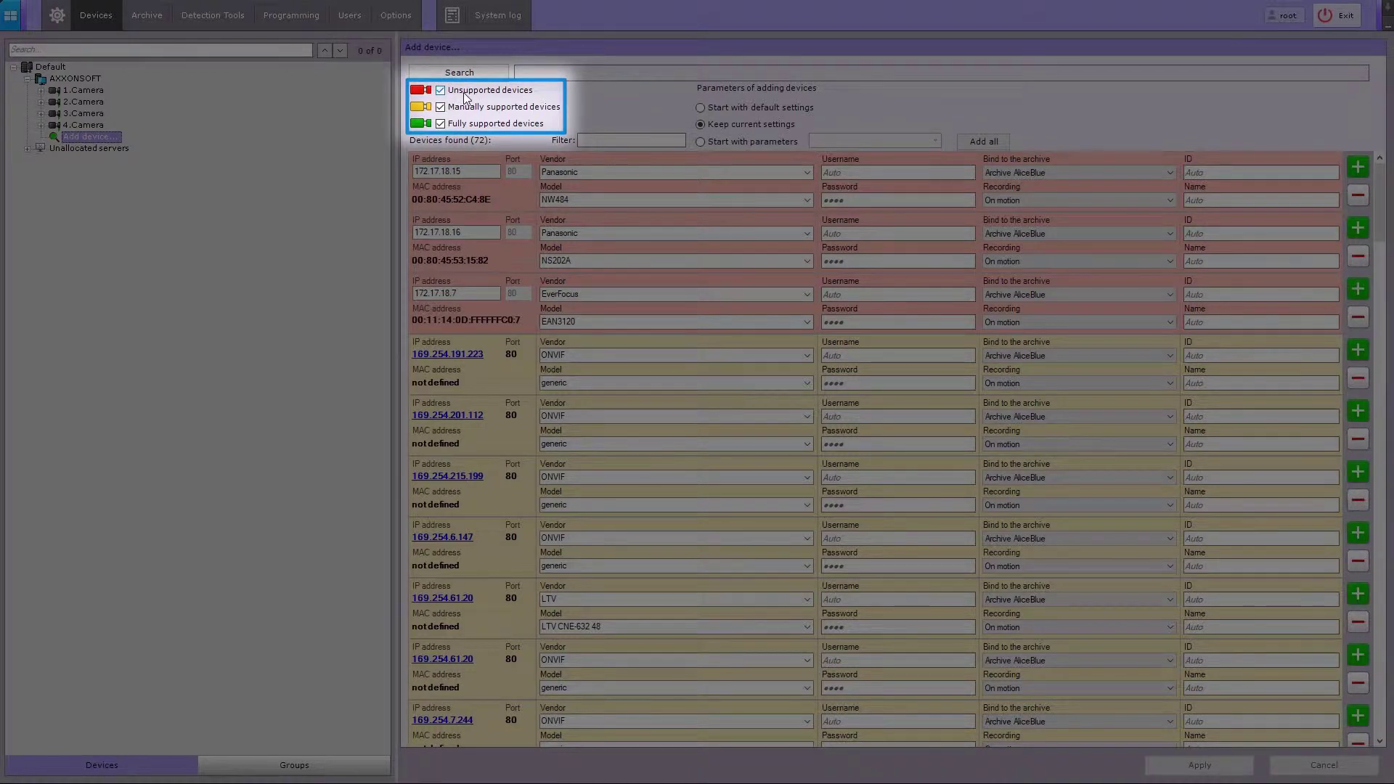
# Step: Hide unsupported devices to leave 65 found, test the Filter with 'axis', then clear it
pyautogui.click(466, 95)
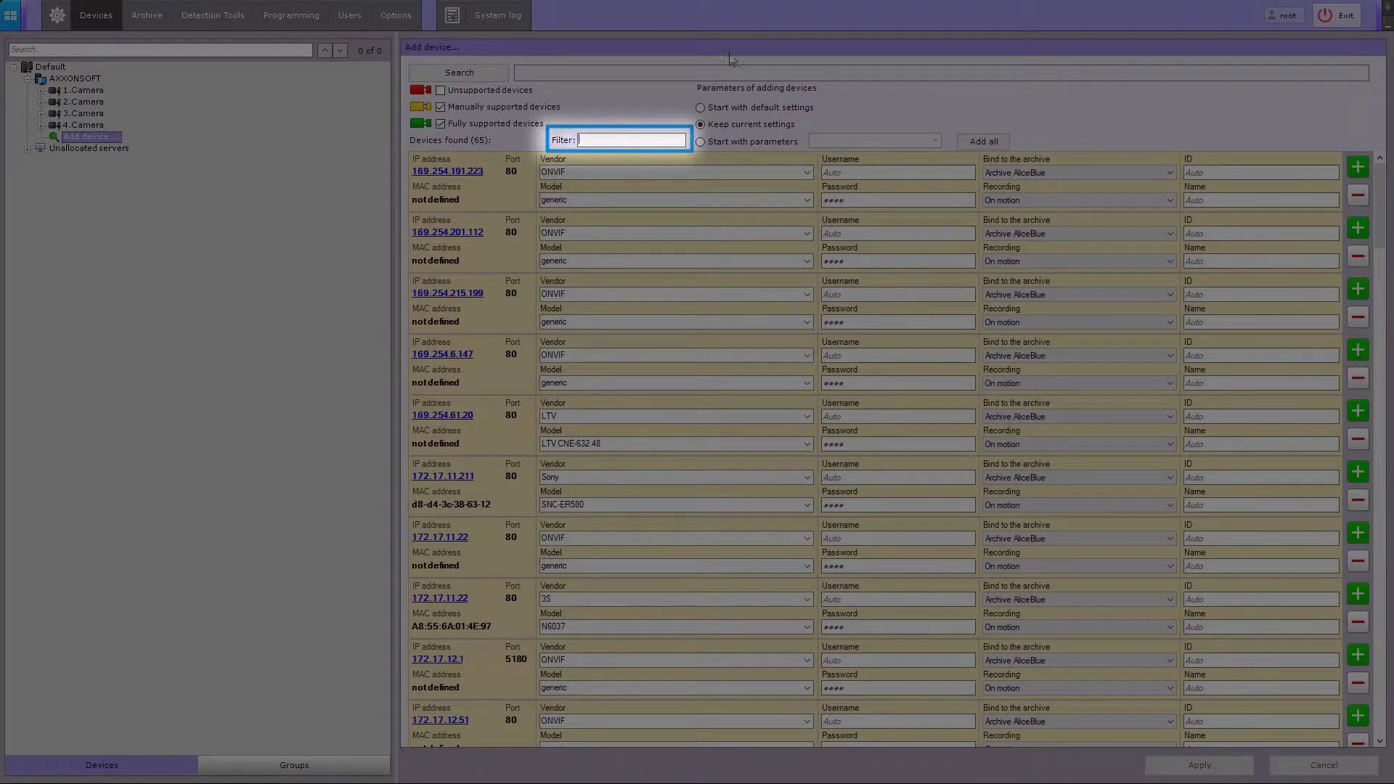
pyautogui.write('axis')
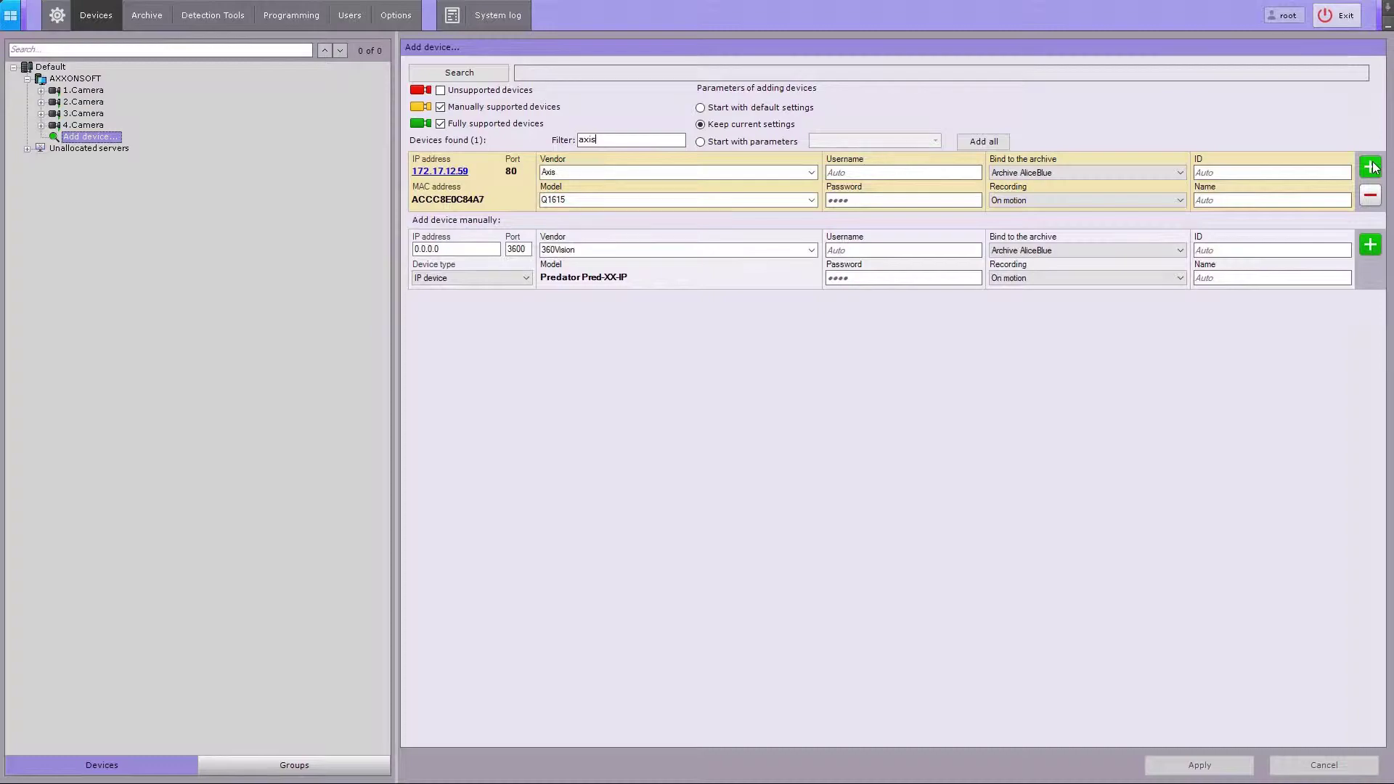
pyautogui.click(637, 139)
pyautogui.press('BackSpace')
pyautogui.press('BackSpace')
pyautogui.press('BackSpace')
pyautogui.press('BackSpace')
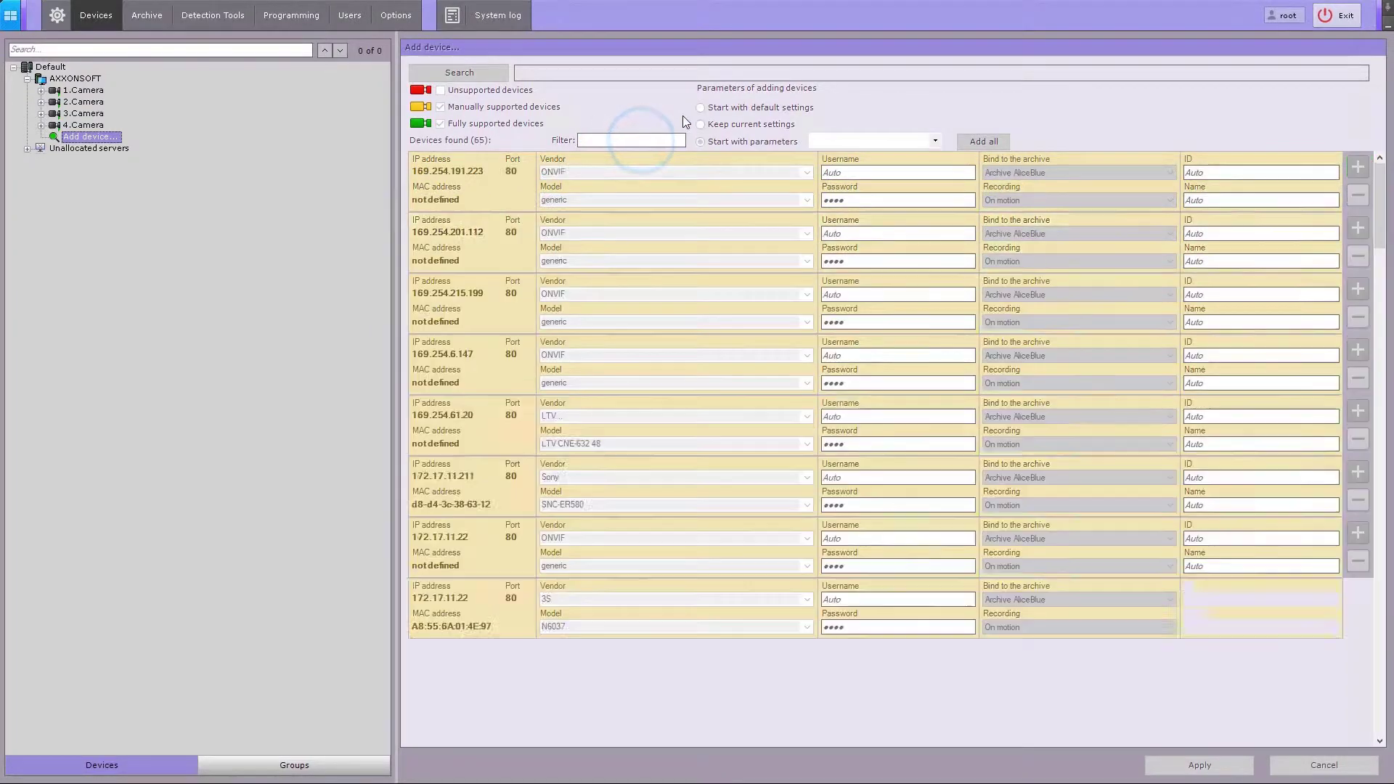
# Step: Review the adding-parameter options, then add the Sony SNC-ER580 at 172.17.11.211 as 5.Camera
pyautogui.click(700, 125)
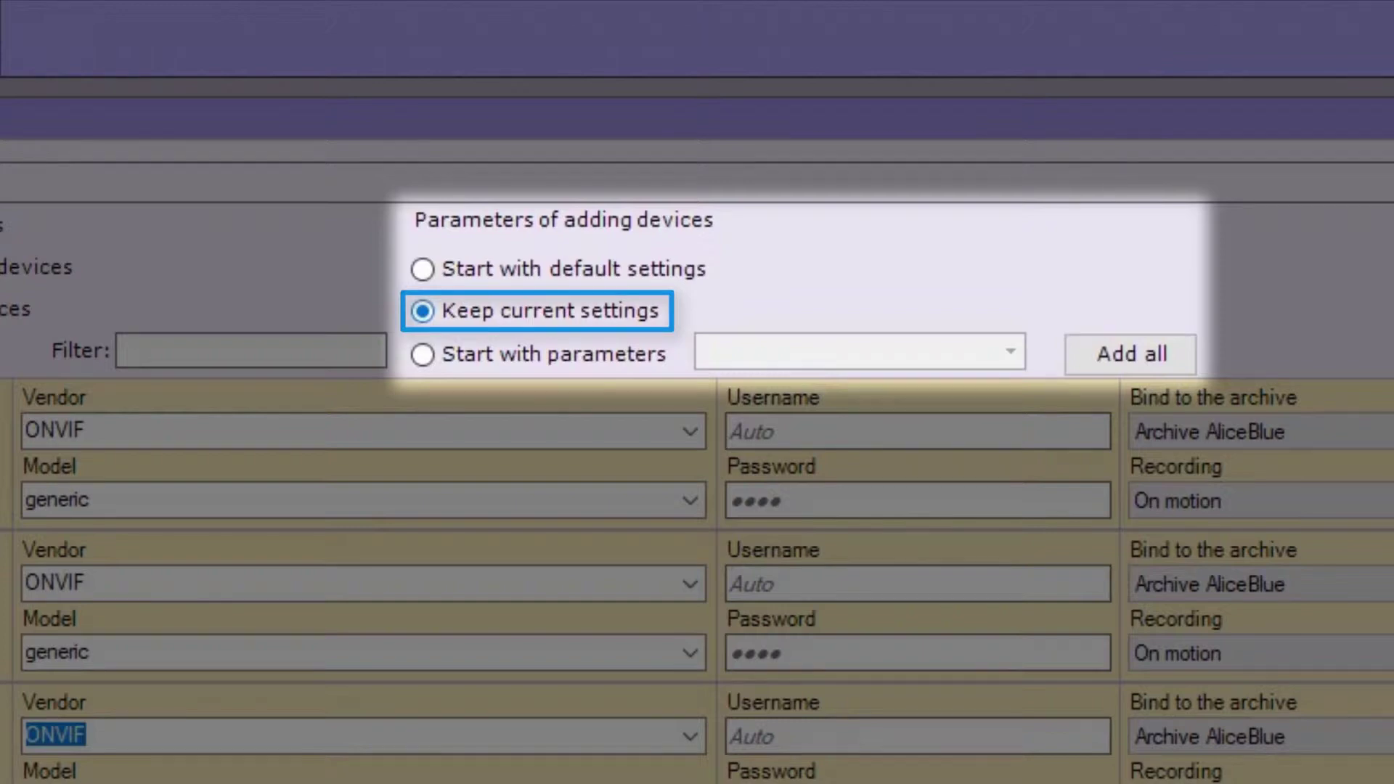
pyautogui.click(121, 350)
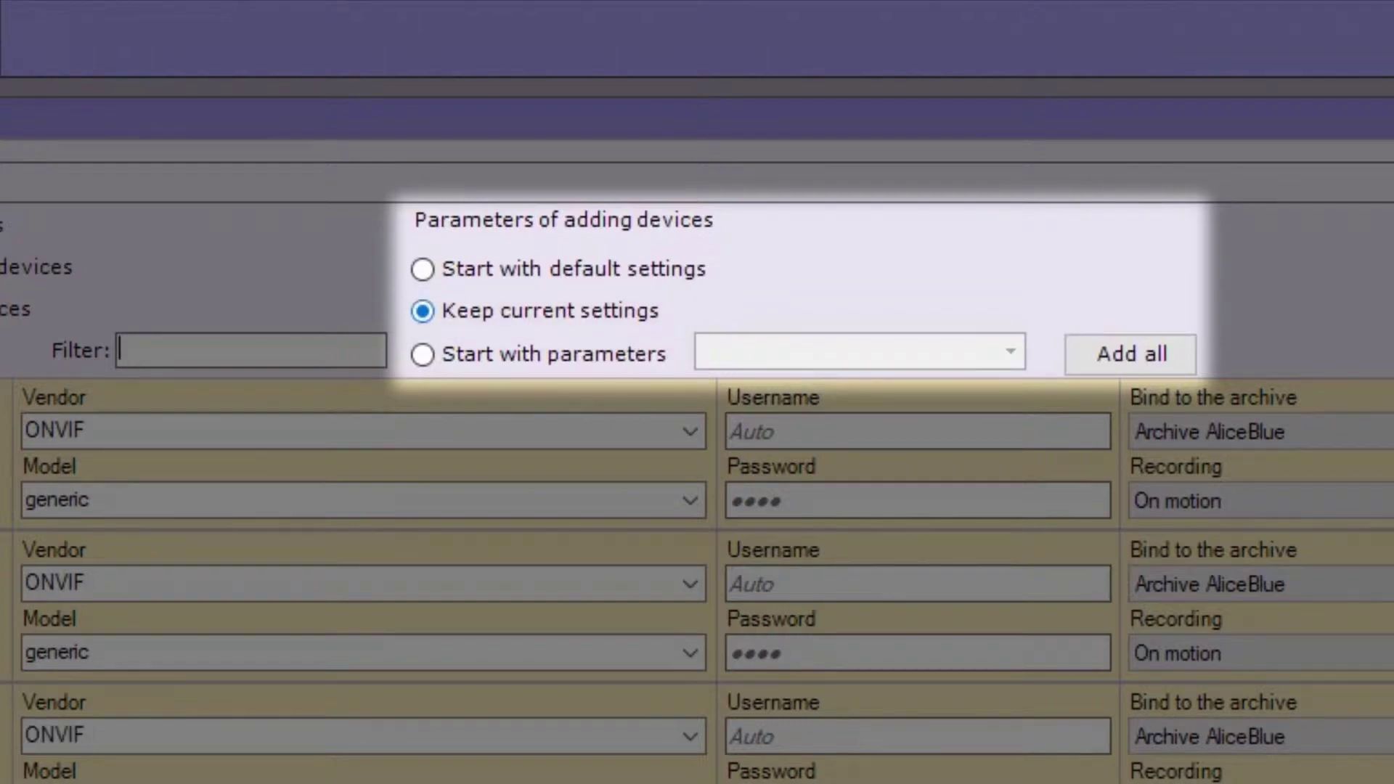
pyautogui.click(421, 268)
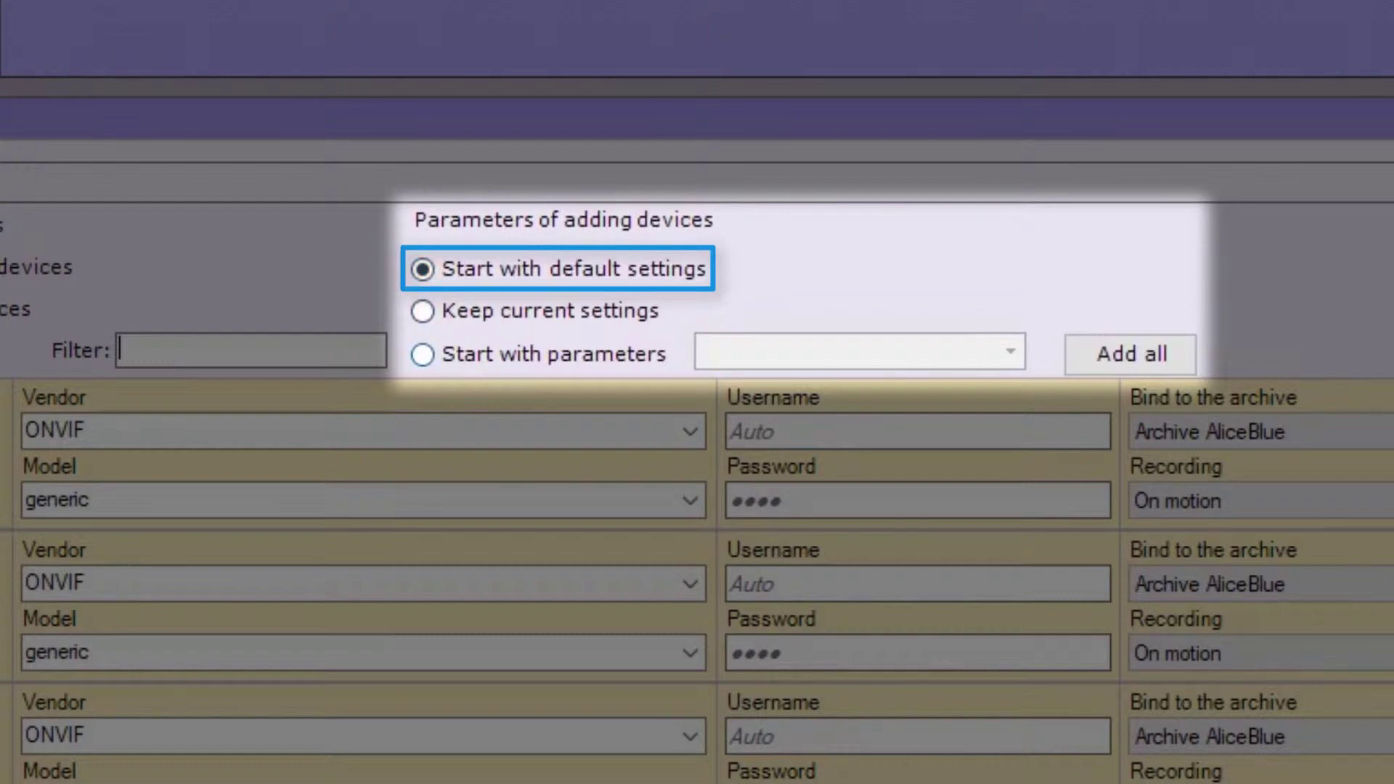
pyautogui.click(422, 354)
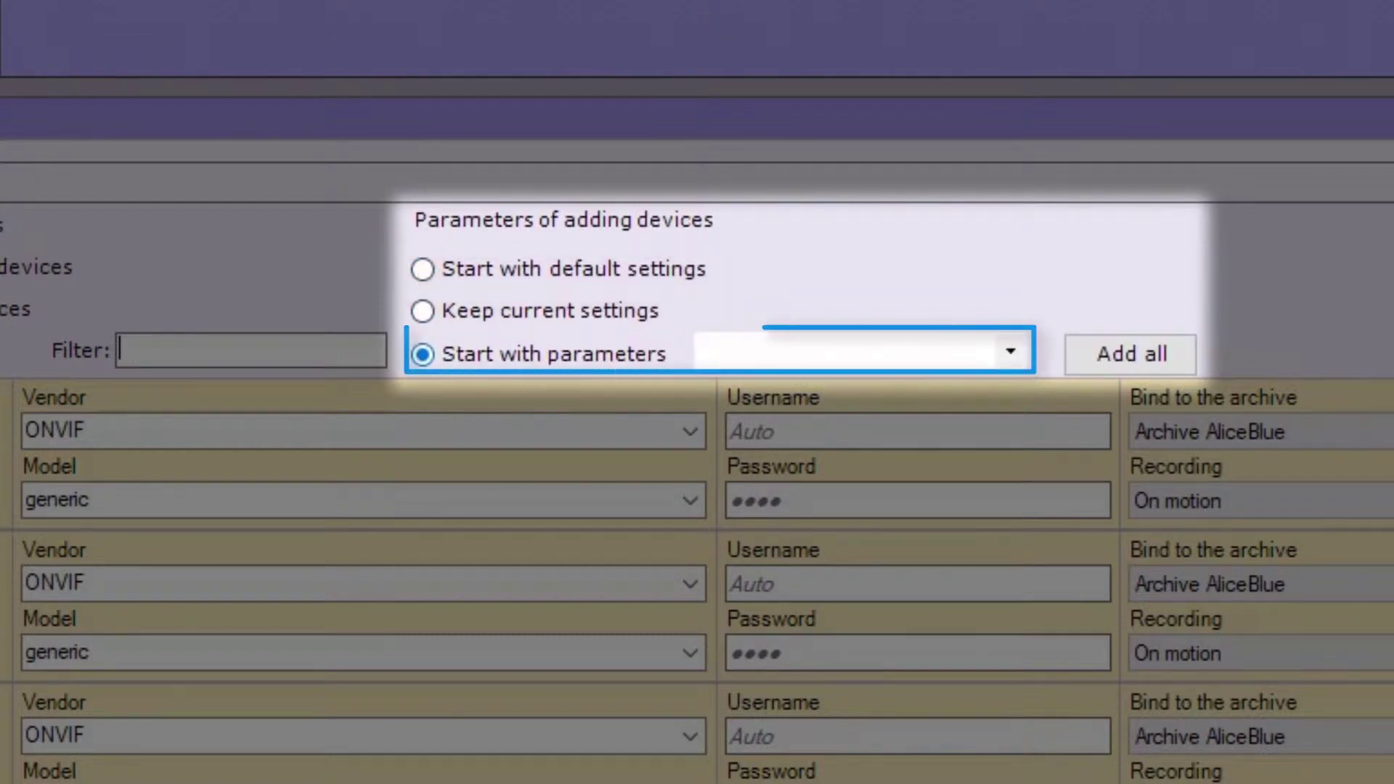
pyautogui.click(701, 351)
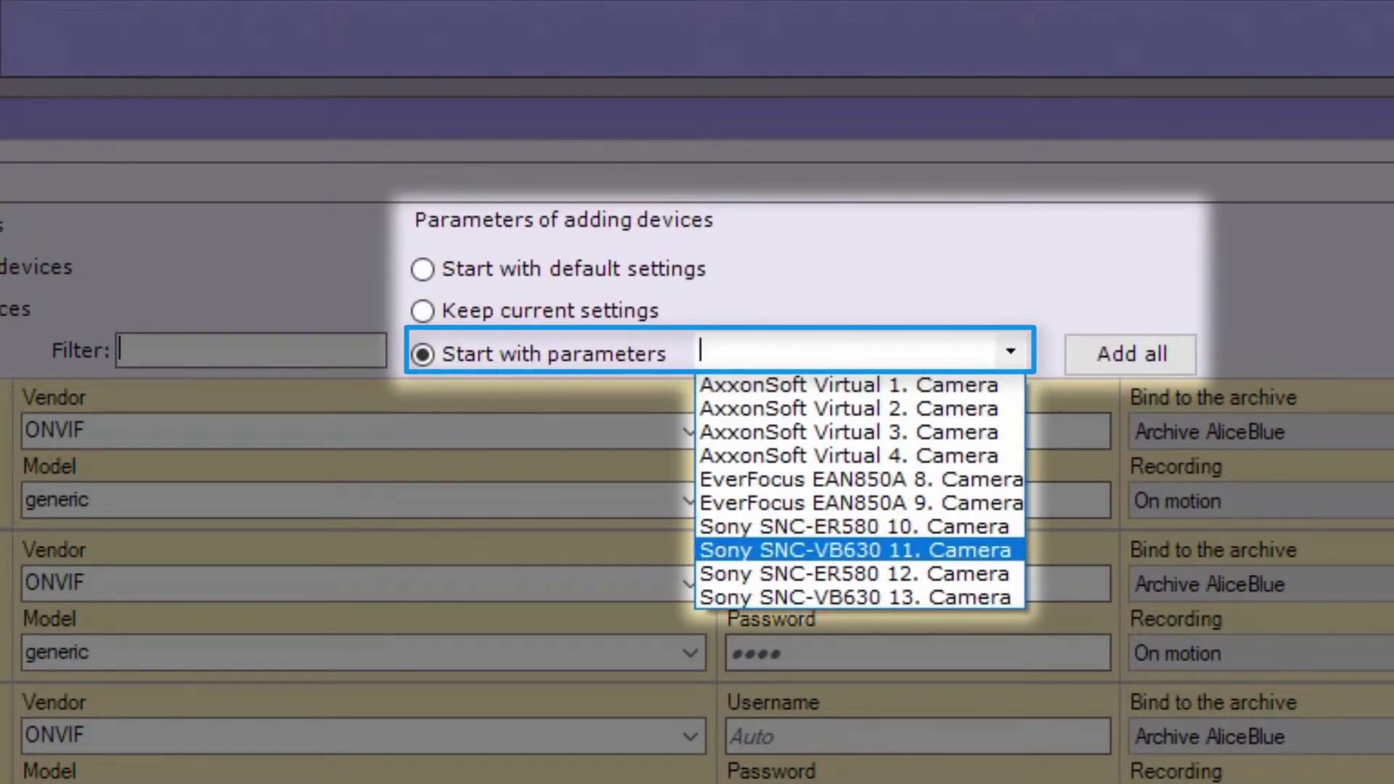
pyautogui.press('Return')
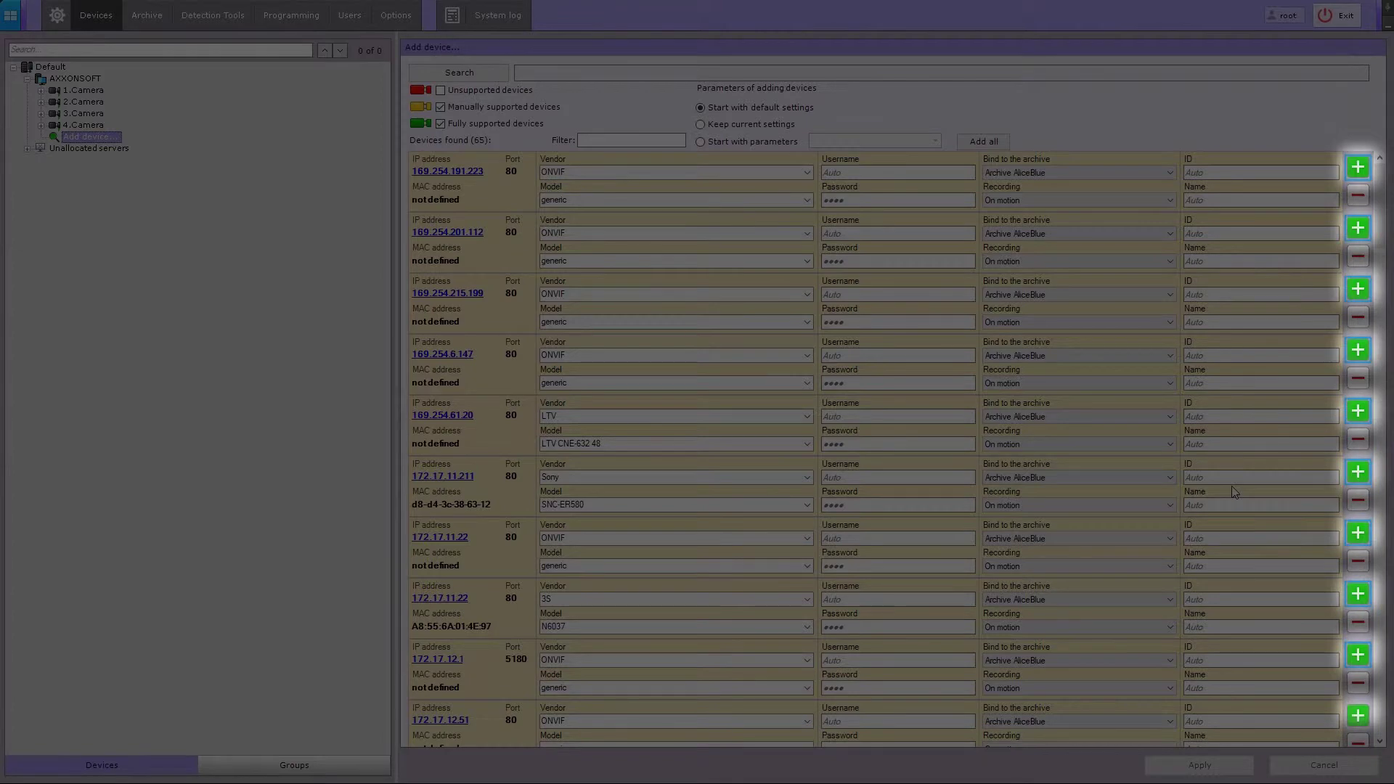
pyautogui.click(1357, 472)
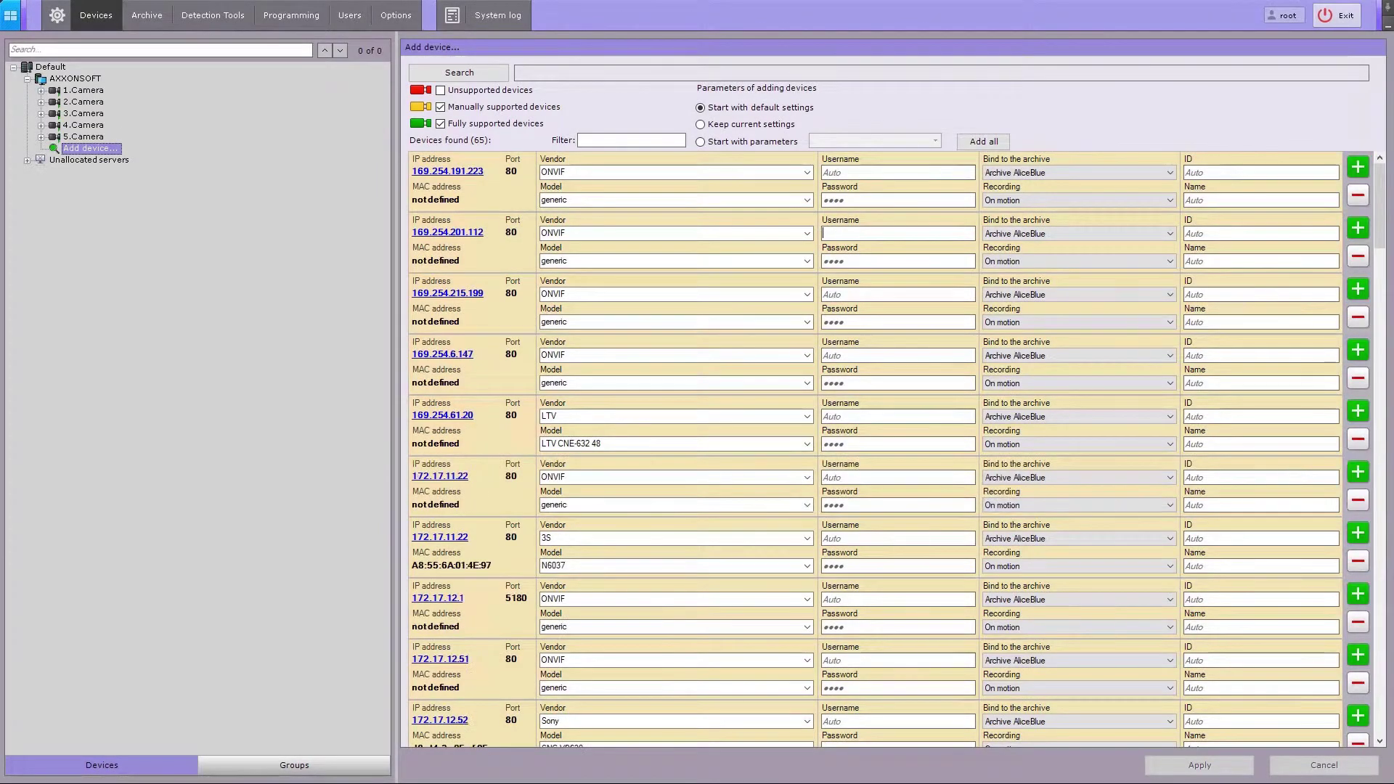
# Step: Hide the supported device lists and enter IP 178.12.17.23 with port 8800
pyautogui.click(479, 120)
pyautogui.click(479, 109)
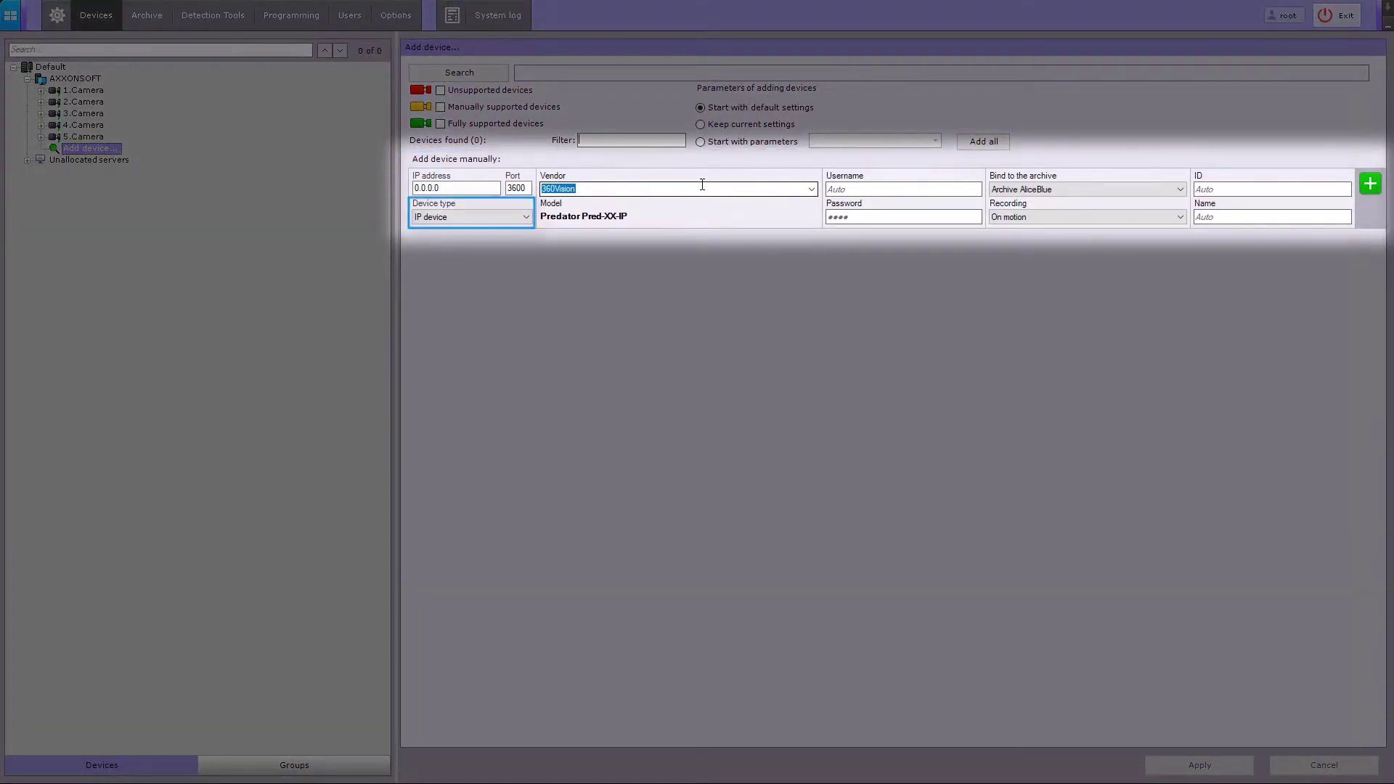
pyautogui.write('178')
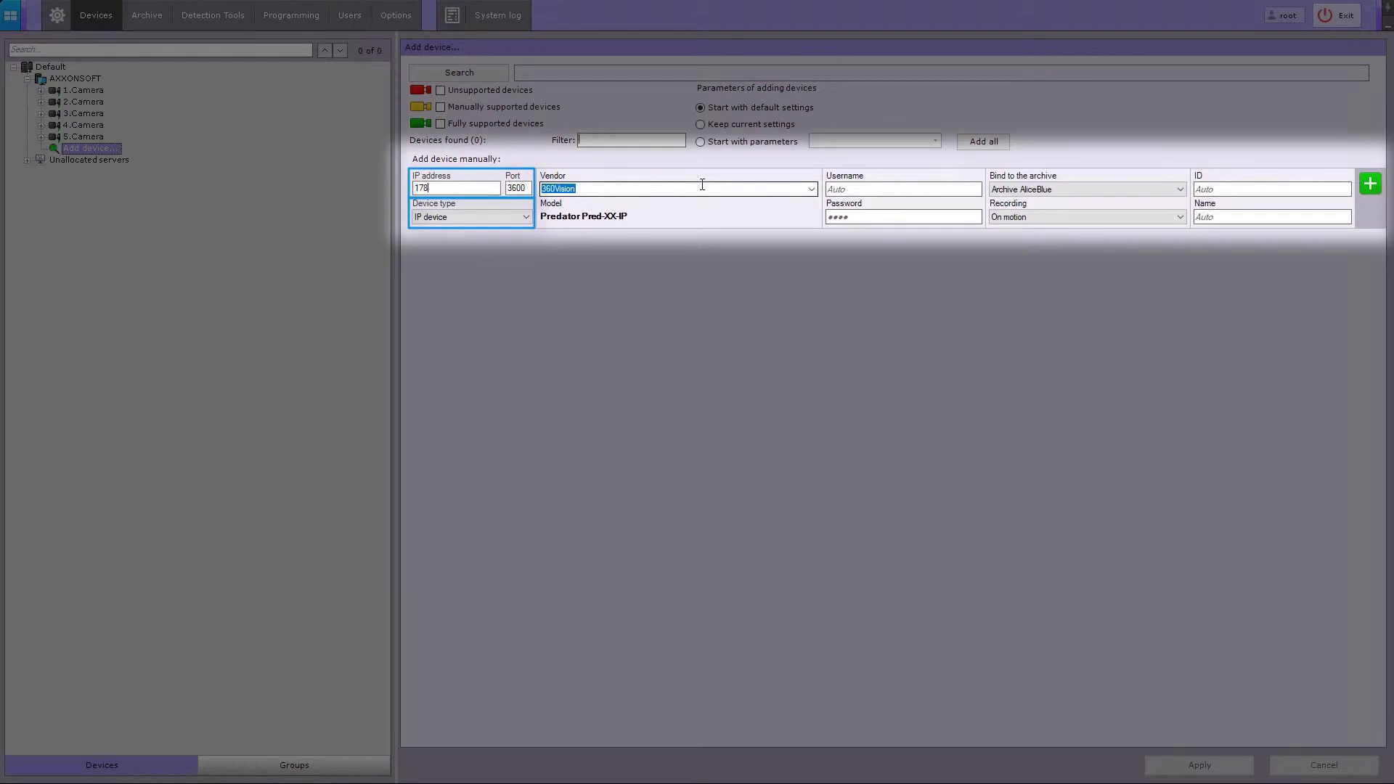
pyautogui.write('.12.17.23')
pyautogui.press('Tab')
pyautogui.write('8800')
# Step: Set the camera vendor to Axis and the model to M3014
pyautogui.click(810, 189)
pyautogui.moveTo(811, 211); pyautogui.dragTo(816, 260)
pyautogui.scroll(10, 695, 234)
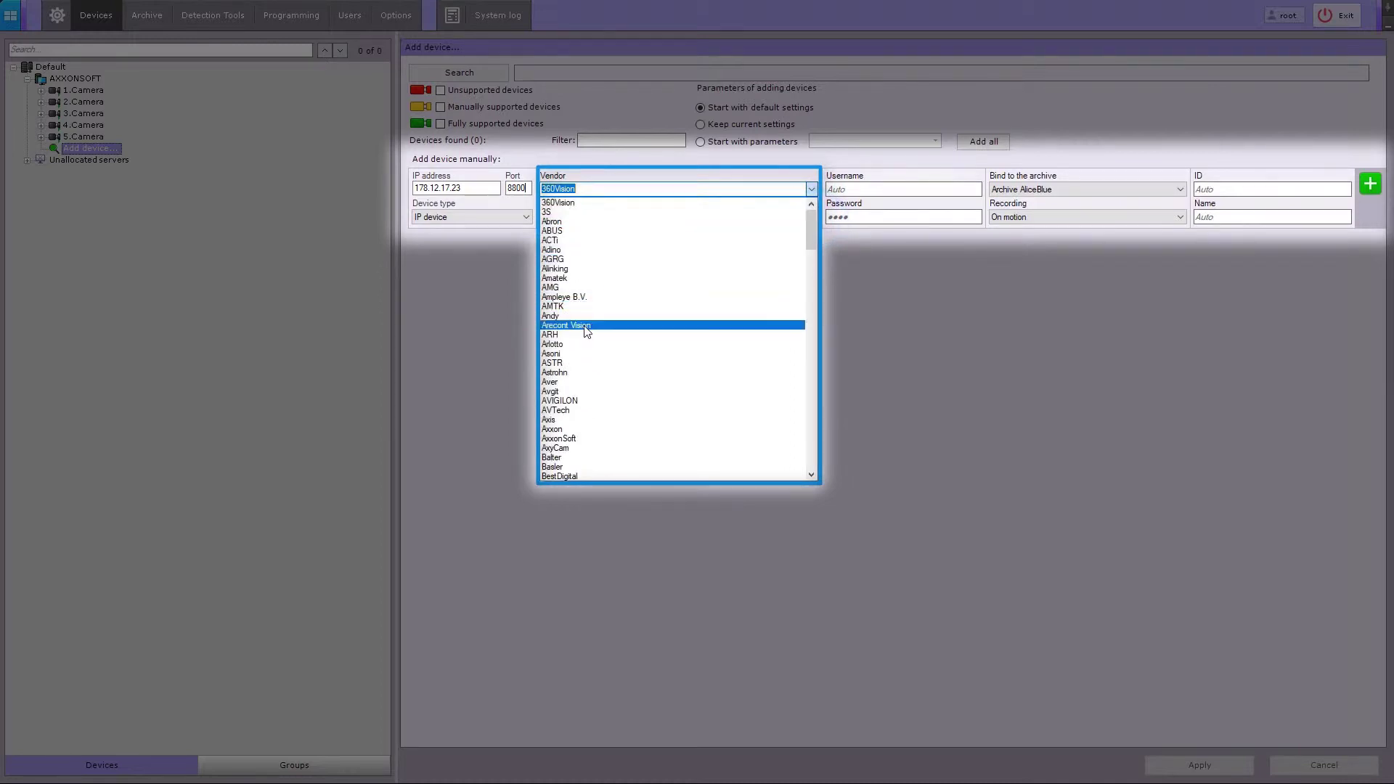
pyautogui.click(573, 419)
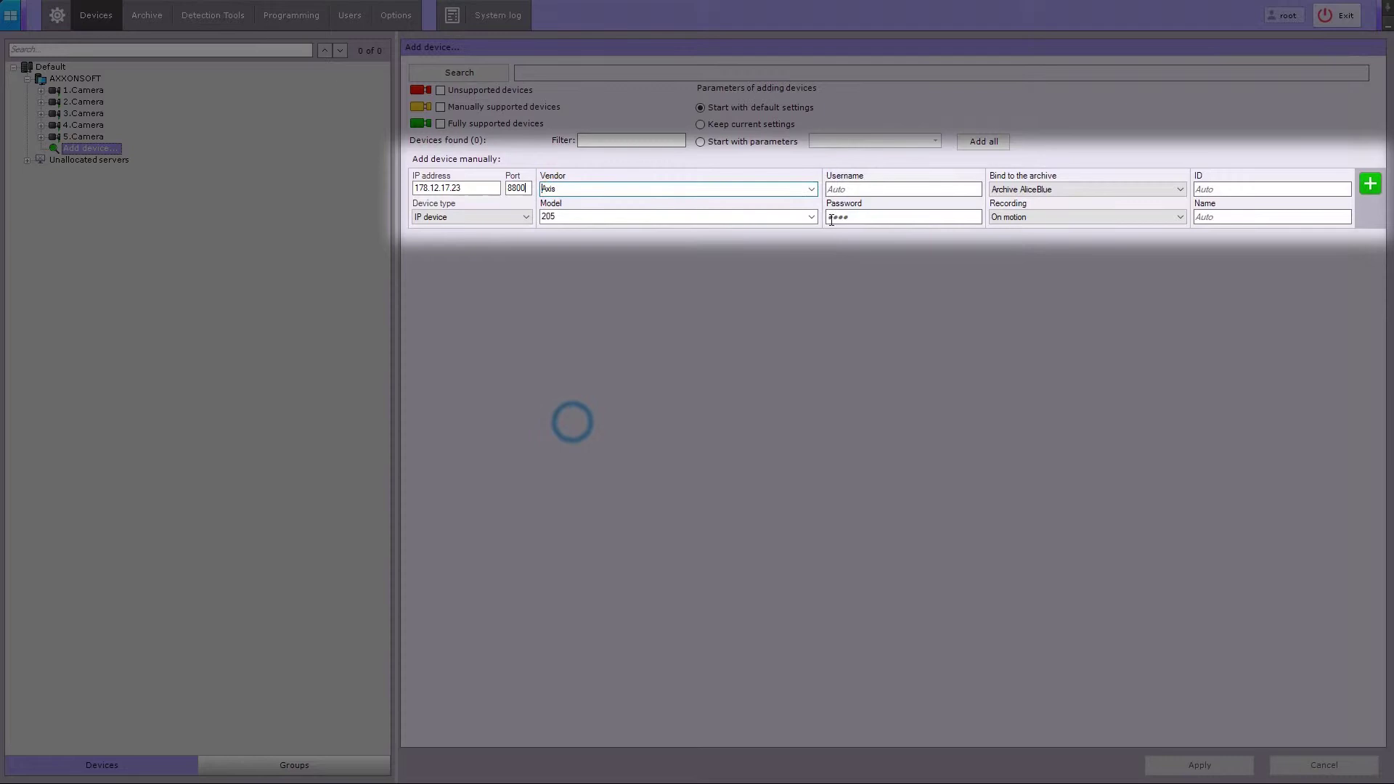
pyautogui.click(810, 217)
pyautogui.moveTo(811, 259); pyautogui.dragTo(813, 317)
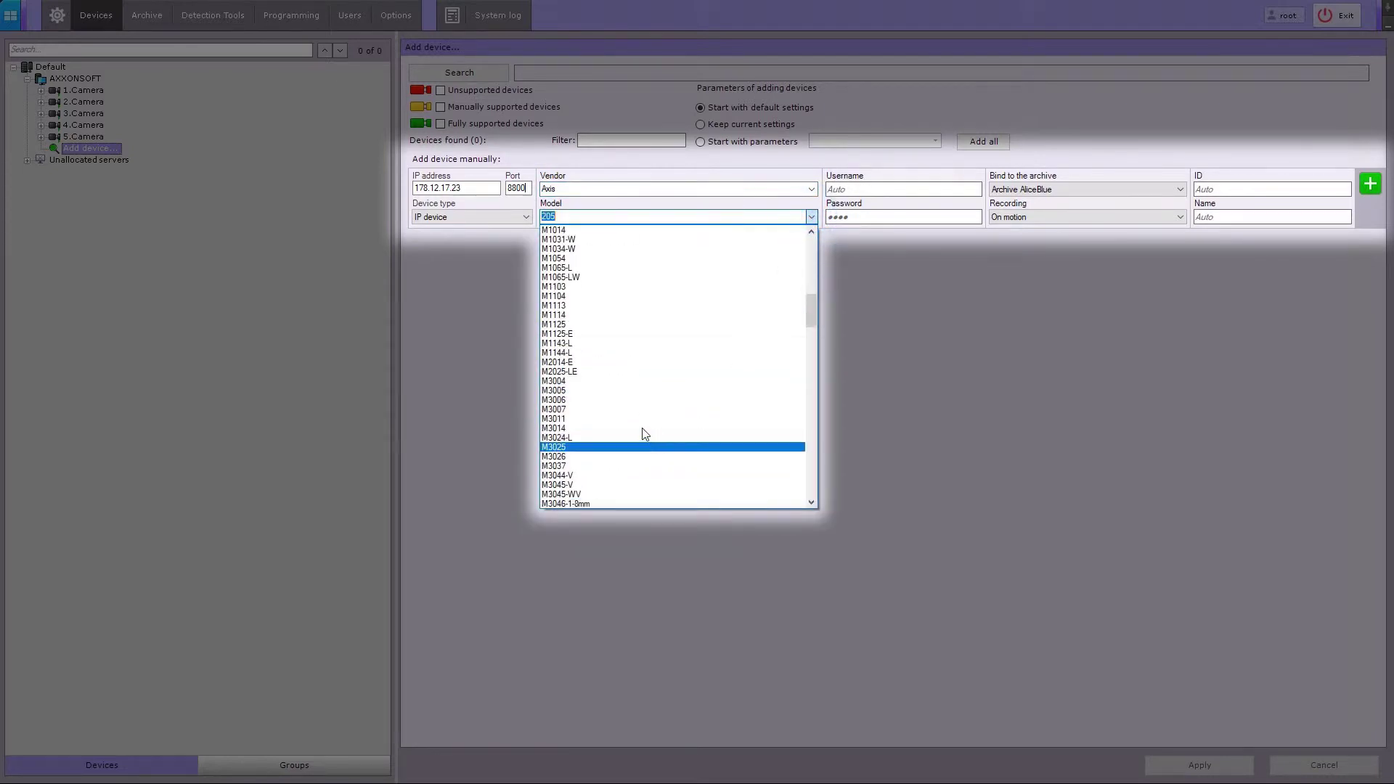
pyautogui.click(563, 428)
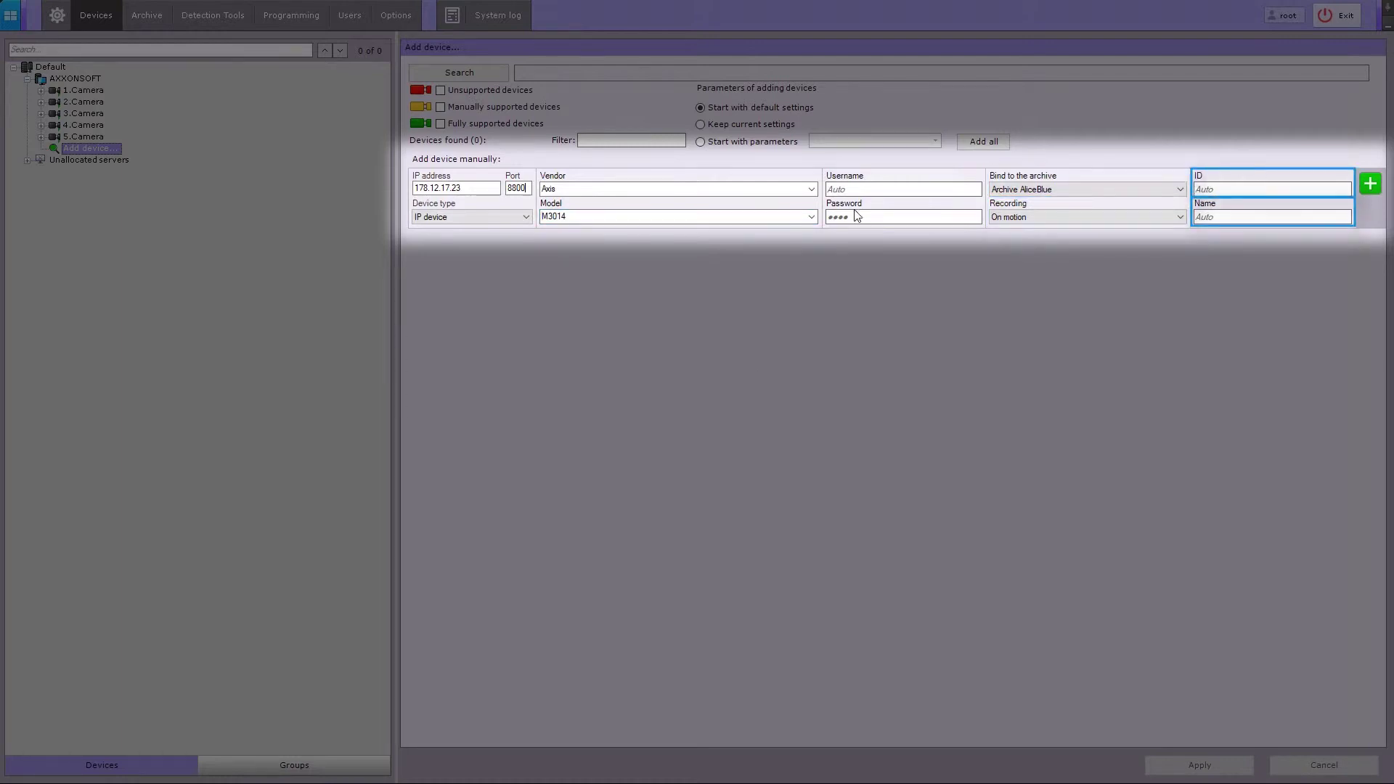
# Step: Fill in the camera's username and password and add it as 6.Camera
pyautogui.click(848, 186)
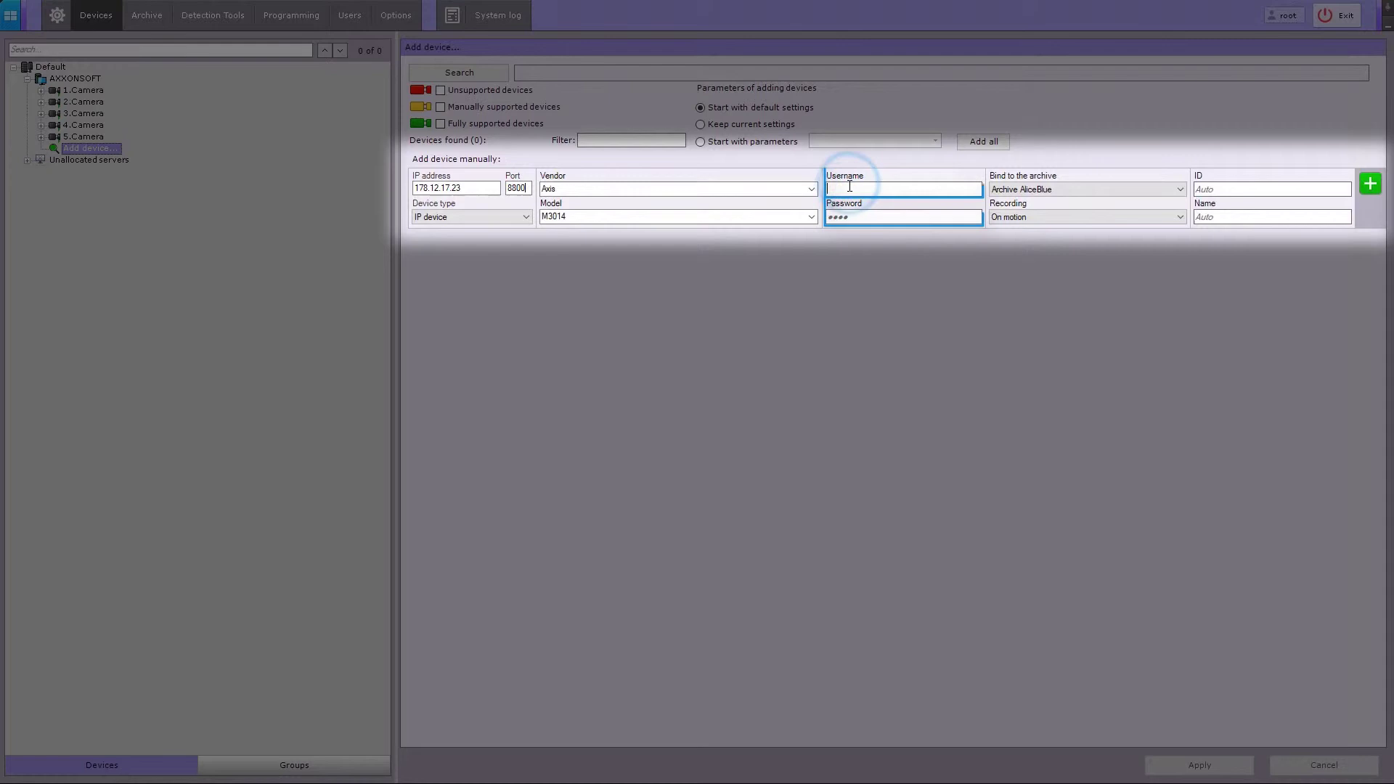
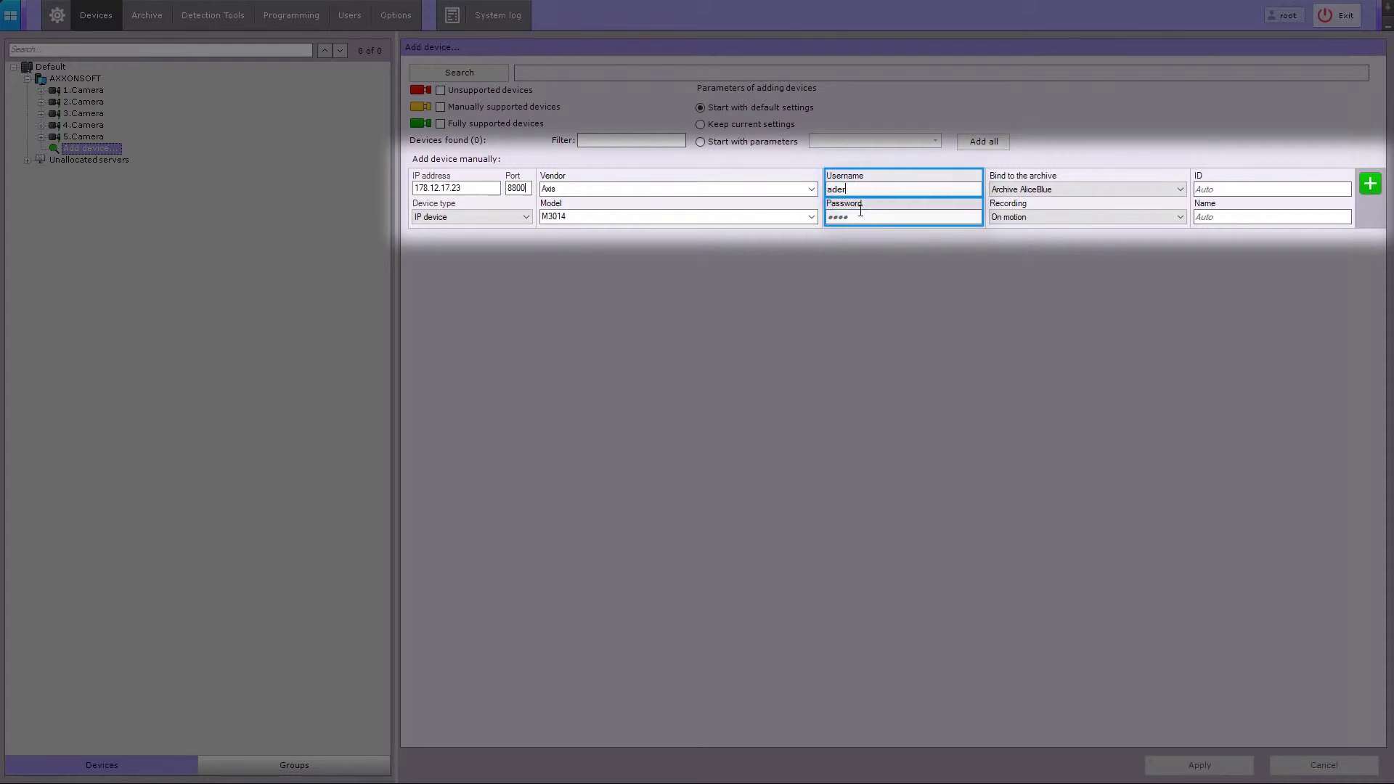
pyautogui.click(874, 218)
pyautogui.click(1371, 185)
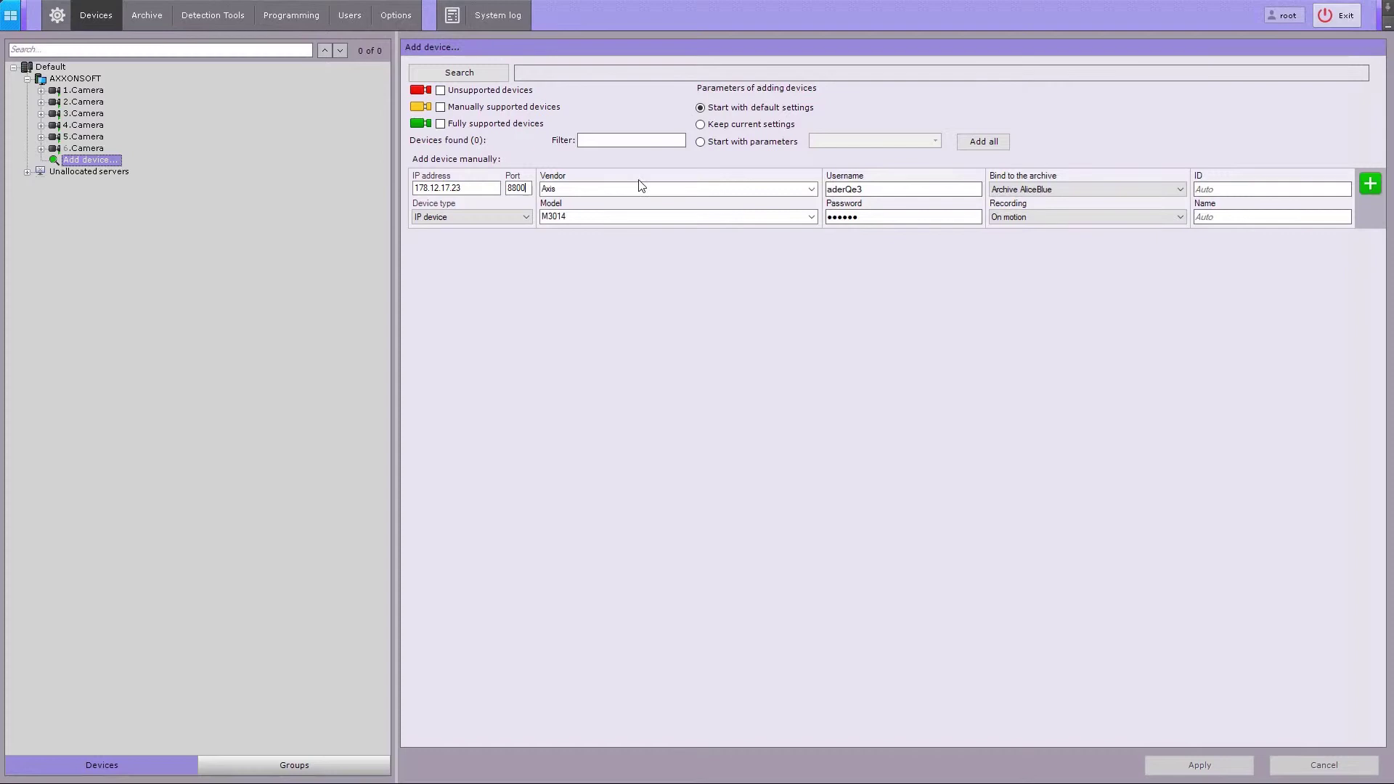
# Step: Add a camera with vendor Virtual and model Virtual, creating 7.Camera
pyautogui.click(755, 186)
pyautogui.write('virtual')
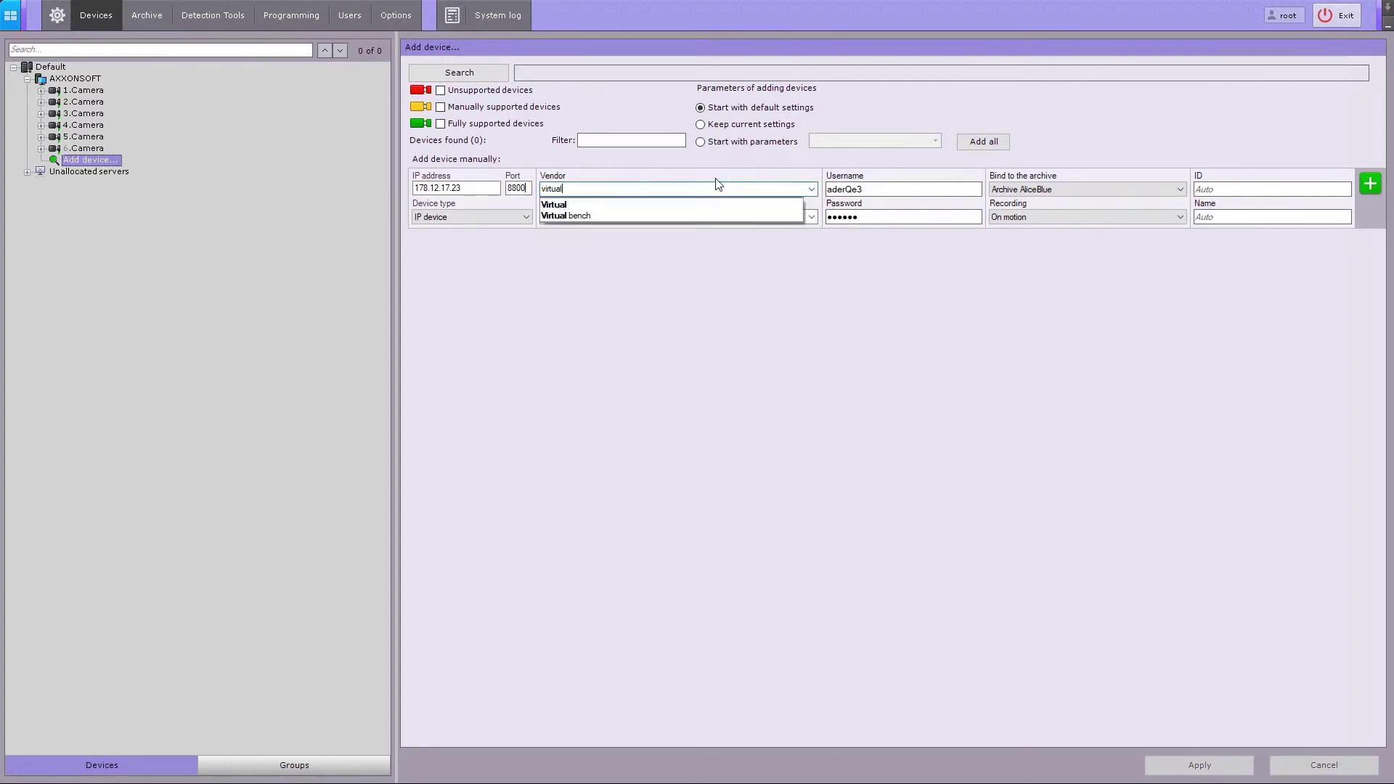
pyautogui.press('Return')
pyautogui.click(811, 217)
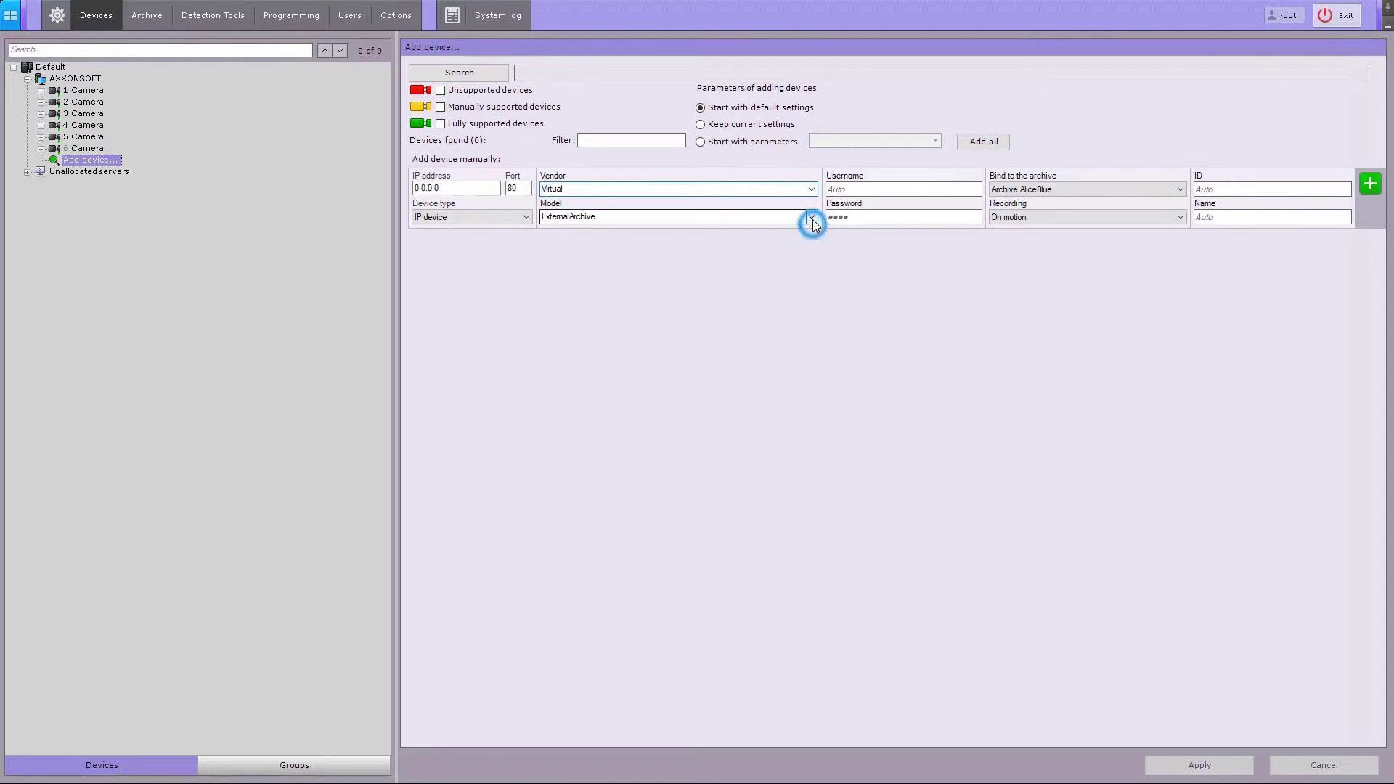
pyautogui.click(668, 240)
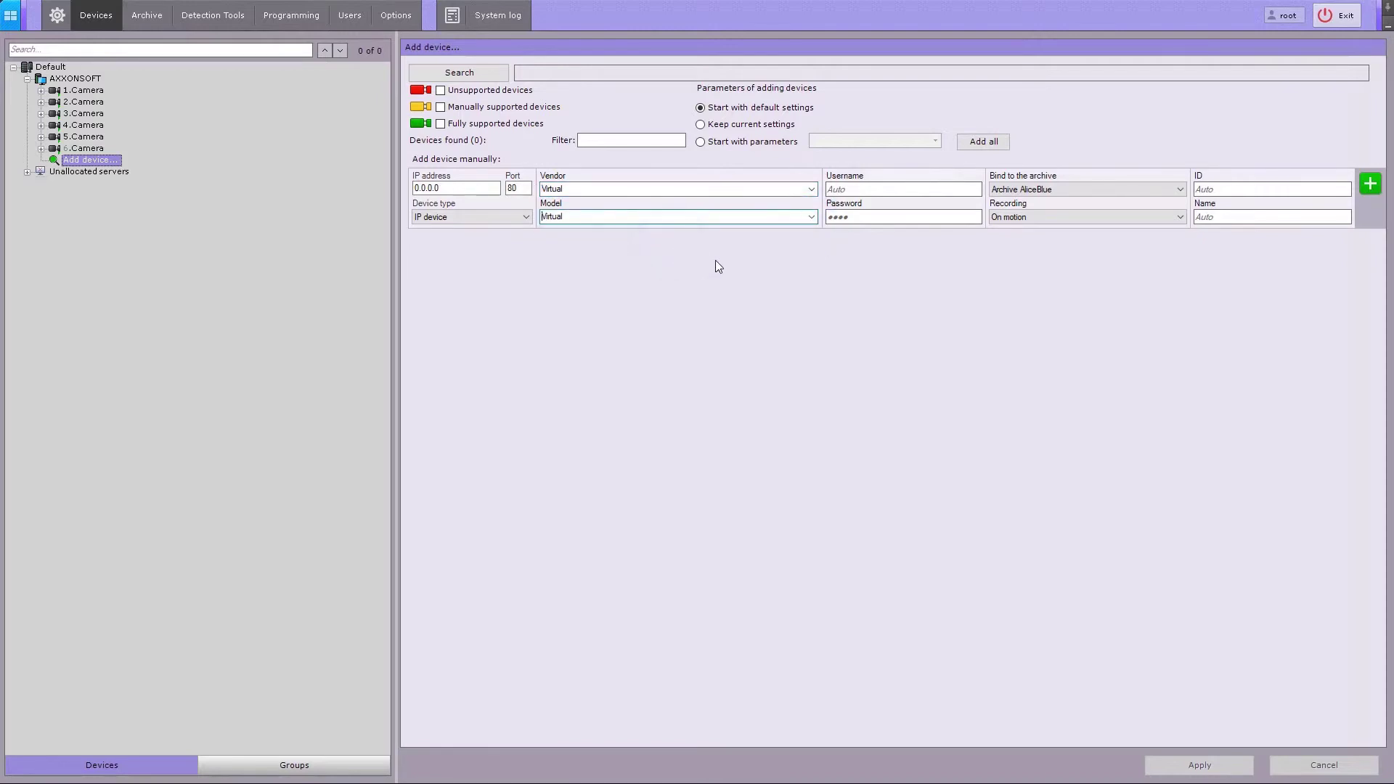
pyautogui.click(1369, 184)
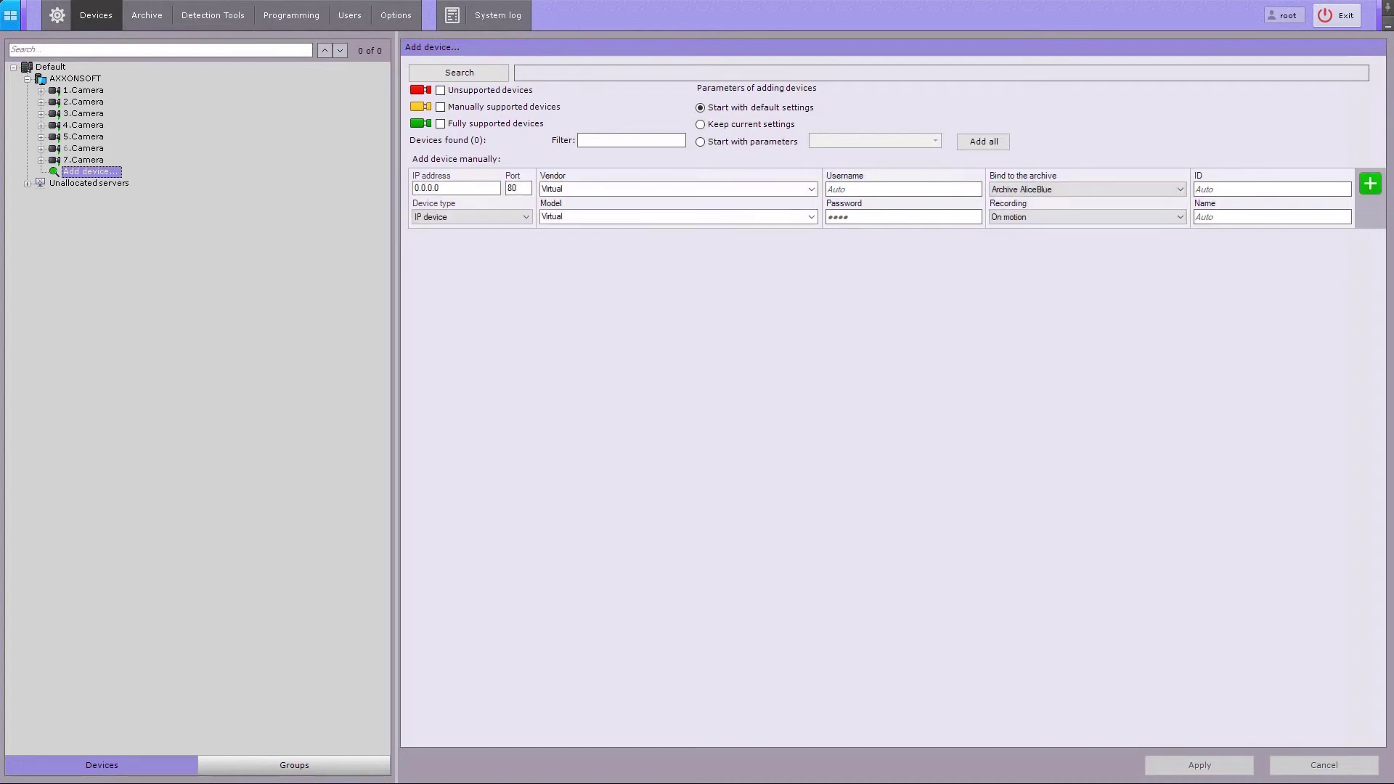
# Step: Paste C:\Users\user\Documents\desktop\1\Mjpeg\3 as 7.Camera's high-quality stream Folder and apply
pyautogui.click(67, 159)
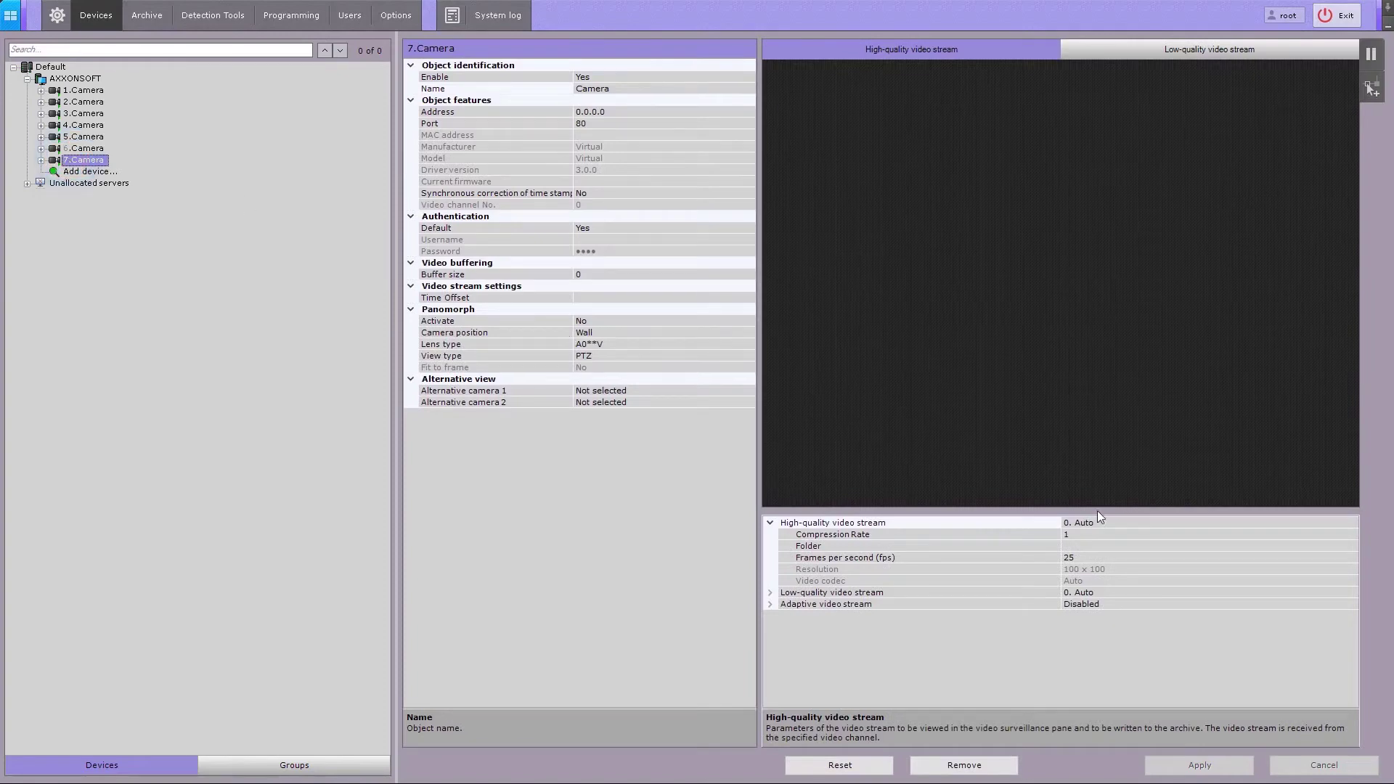
pyautogui.click(1095, 545)
pyautogui.rightClick(1129, 543)
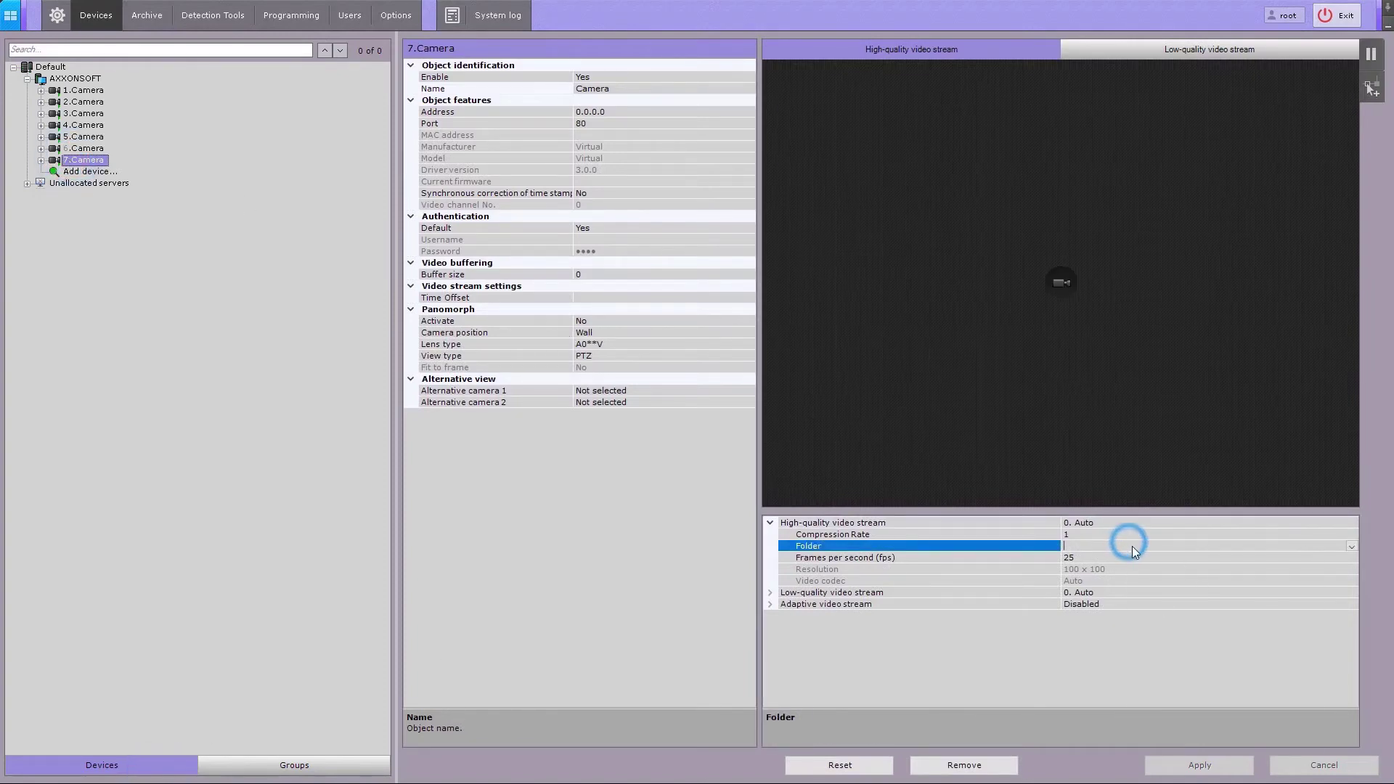
pyautogui.click(1163, 609)
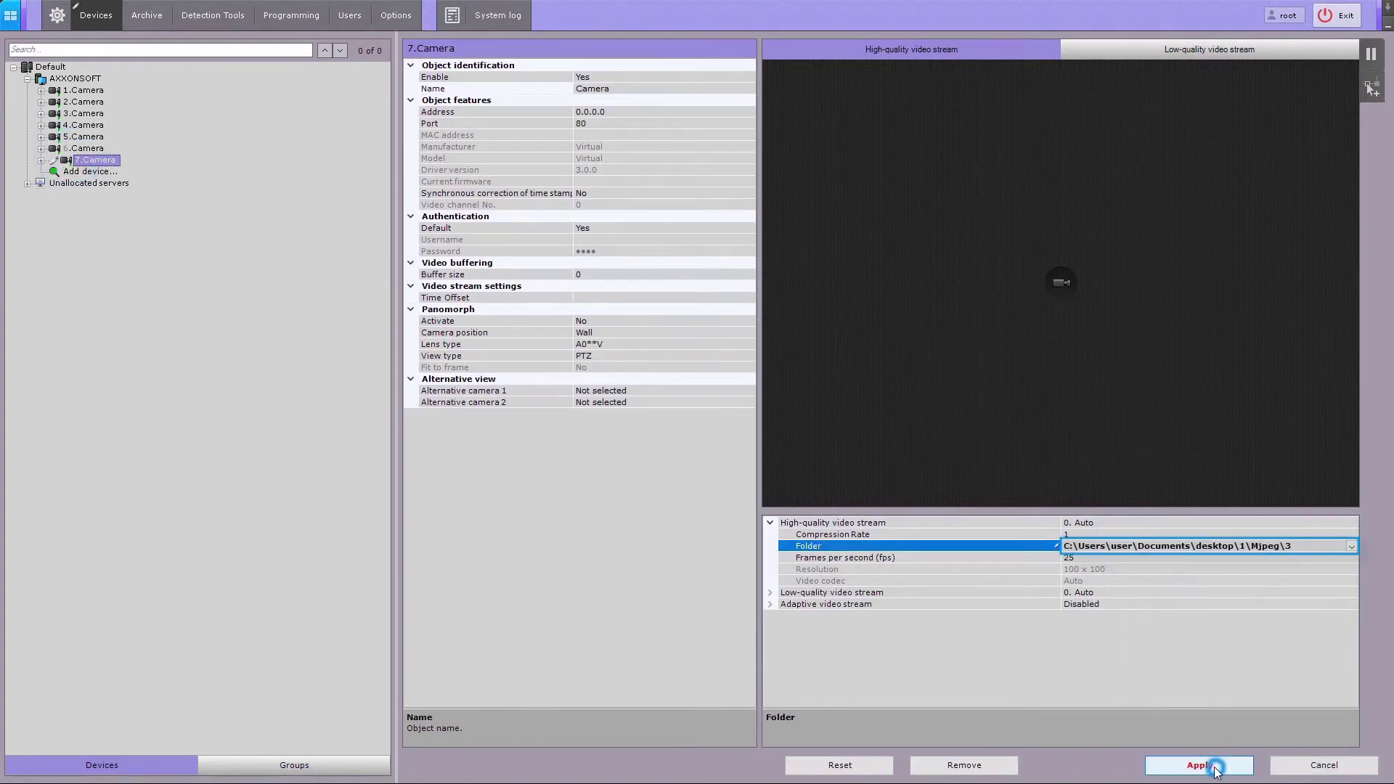